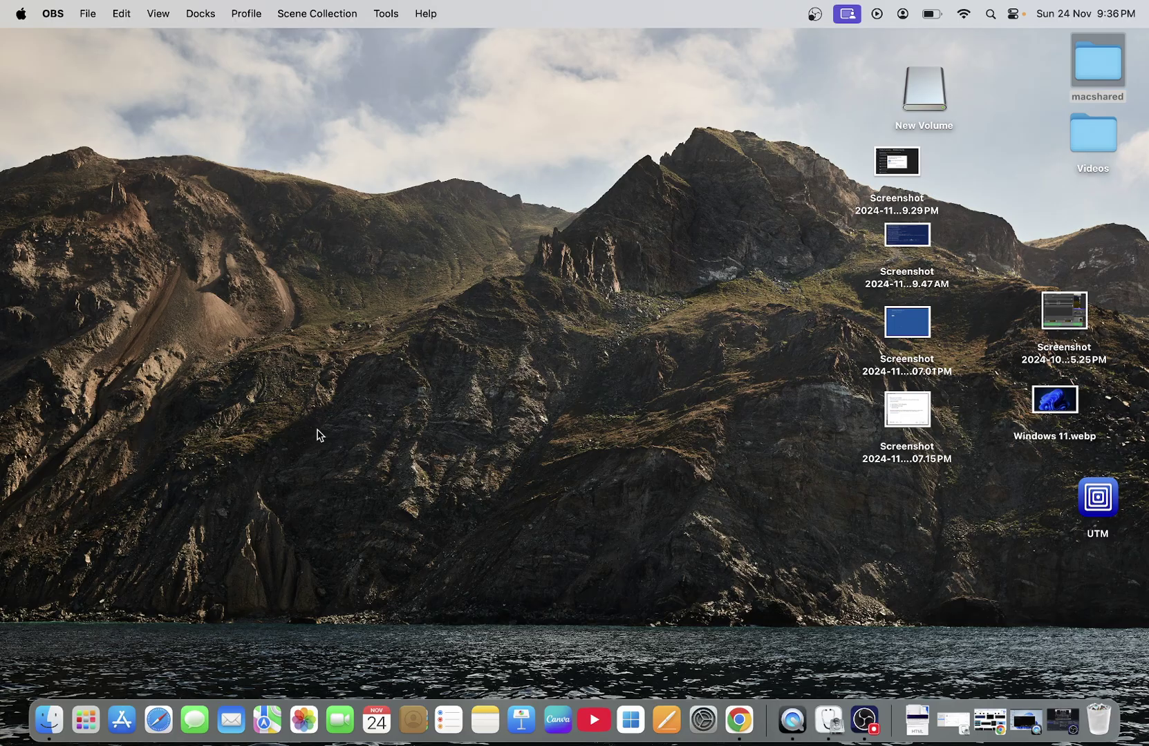
# - Launch Disk Utility from Launchpad's Other folder to view the 15.37 GB NTFS New Volume
pyautogui.click(88, 724)
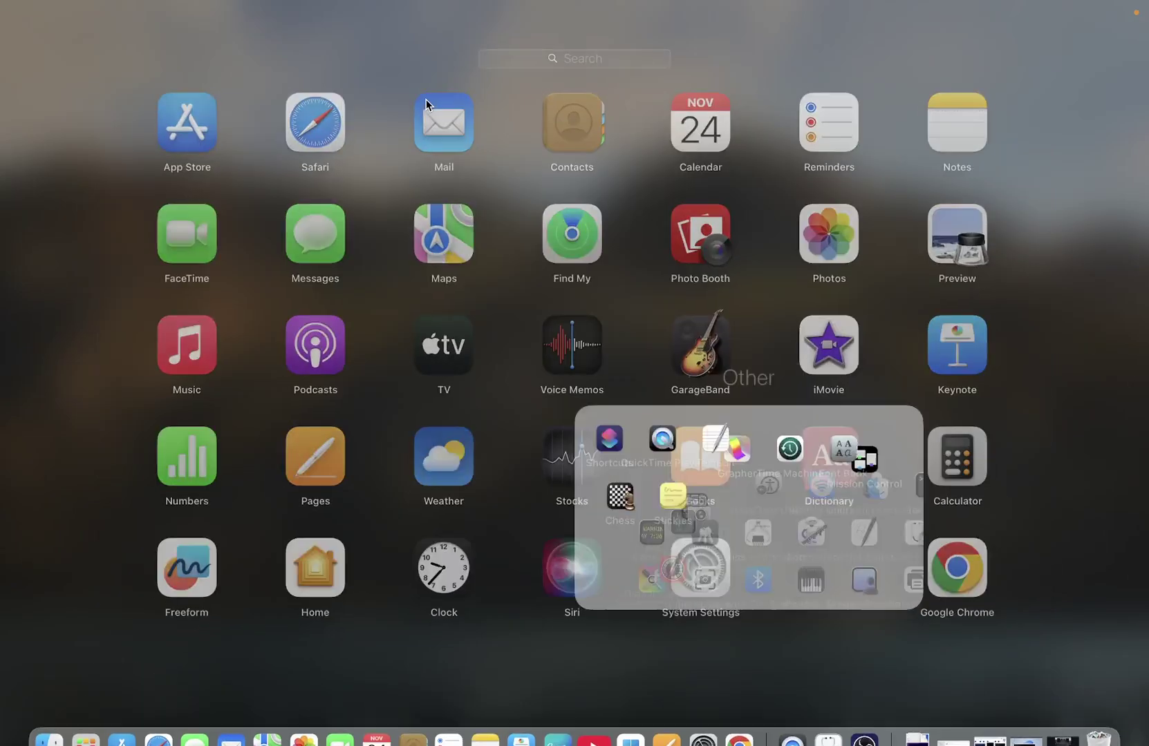
pyautogui.click(432, 109)
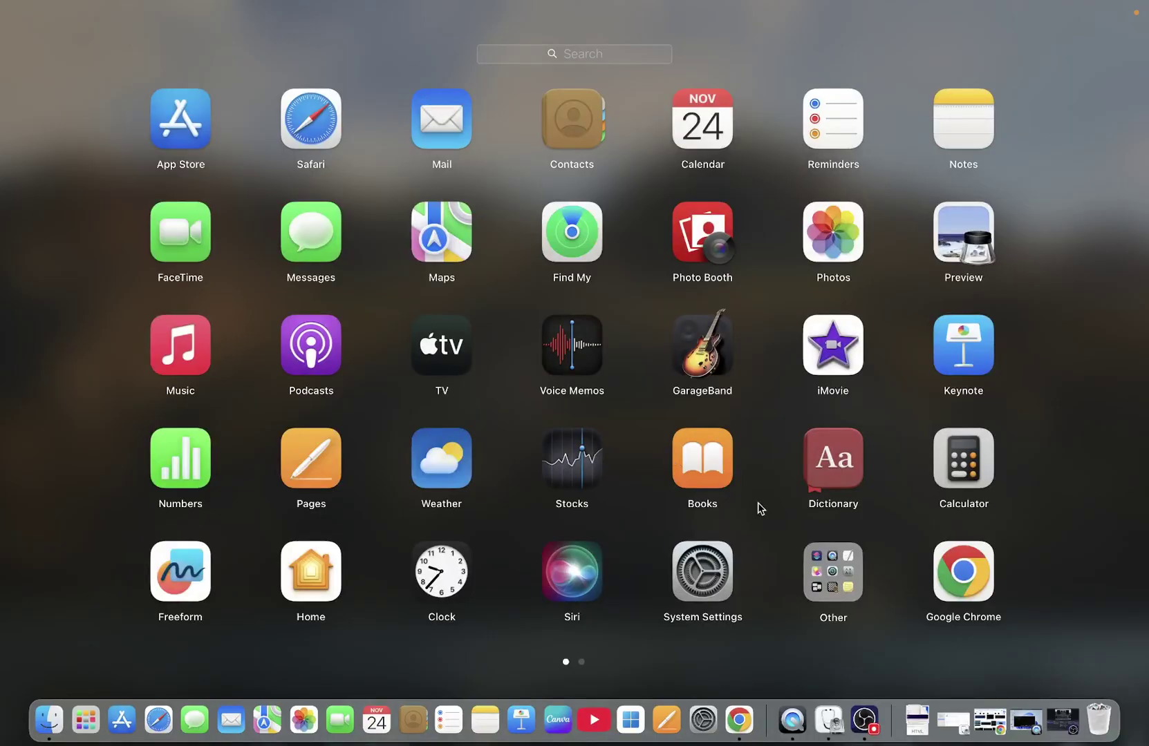
pyautogui.click(835, 586)
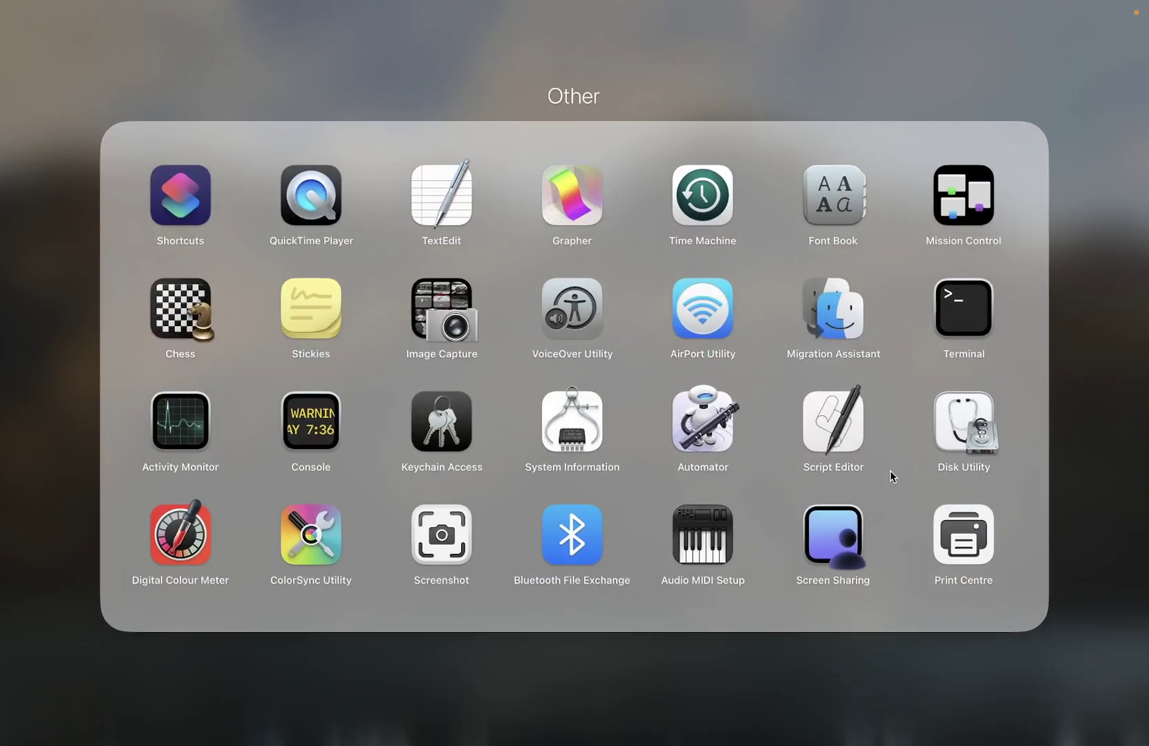
pyautogui.click(961, 459)
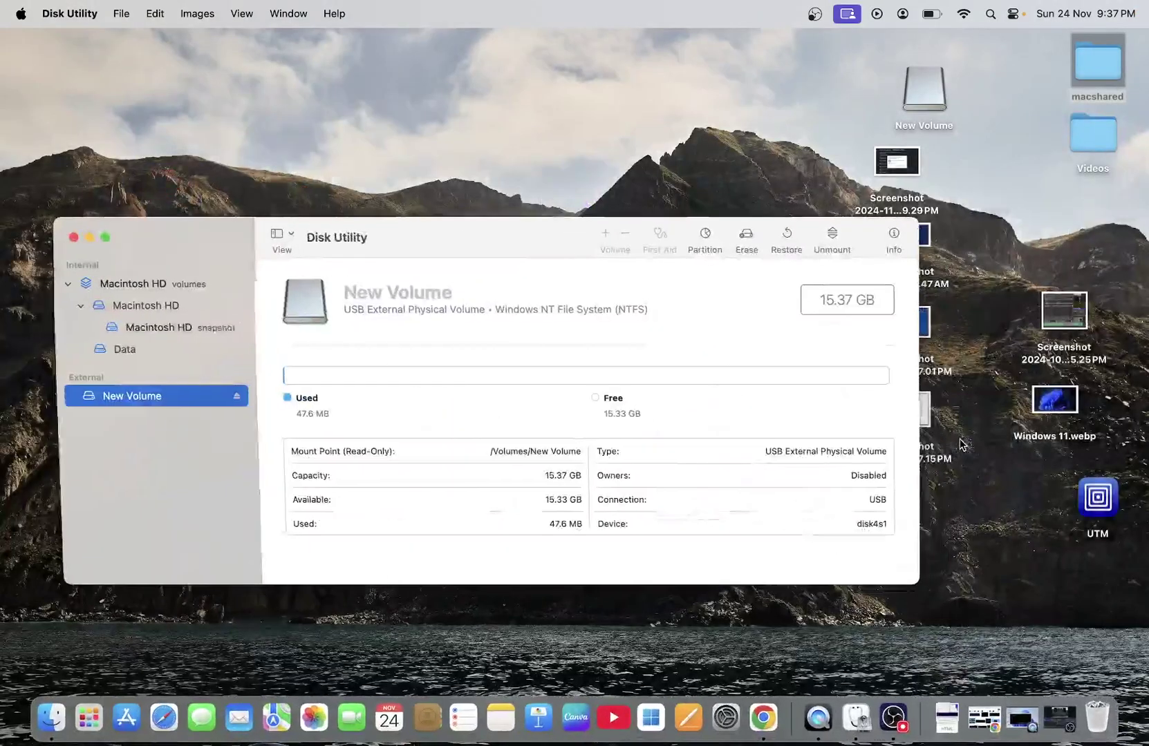
# - Put Disk Utility in full screen and reselect the New Volume drive in the sidebar
pyautogui.click(105, 237)
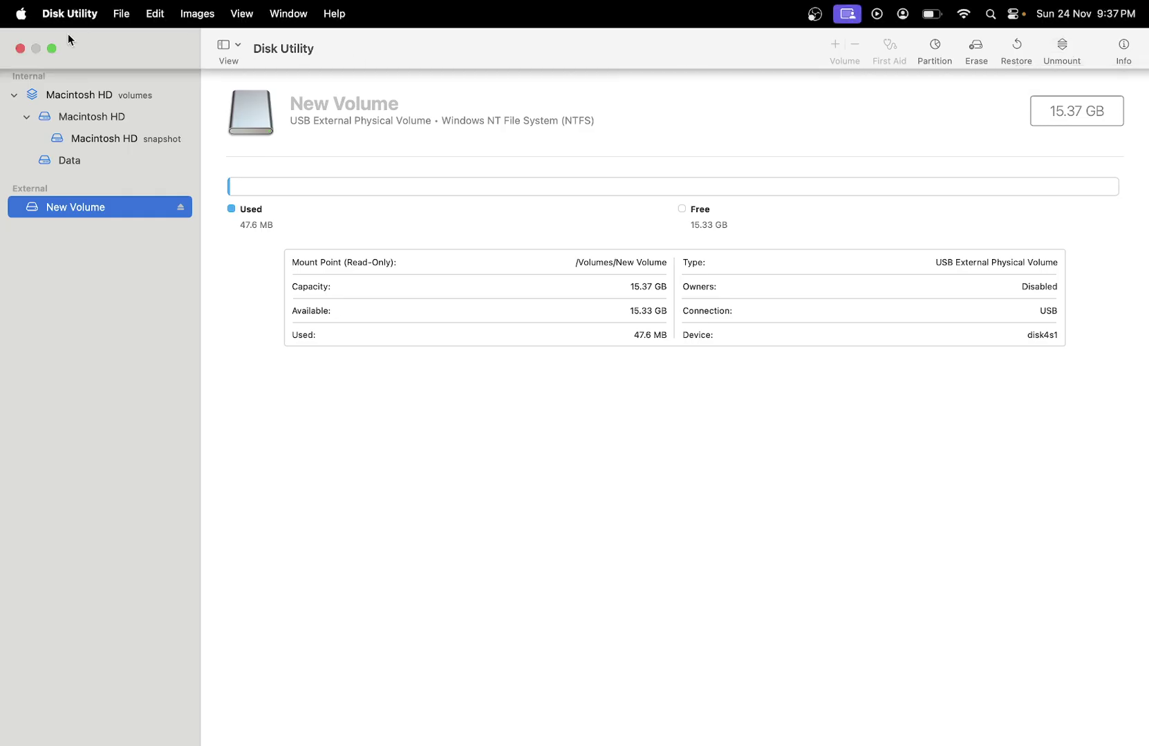
pyautogui.click(51, 48)
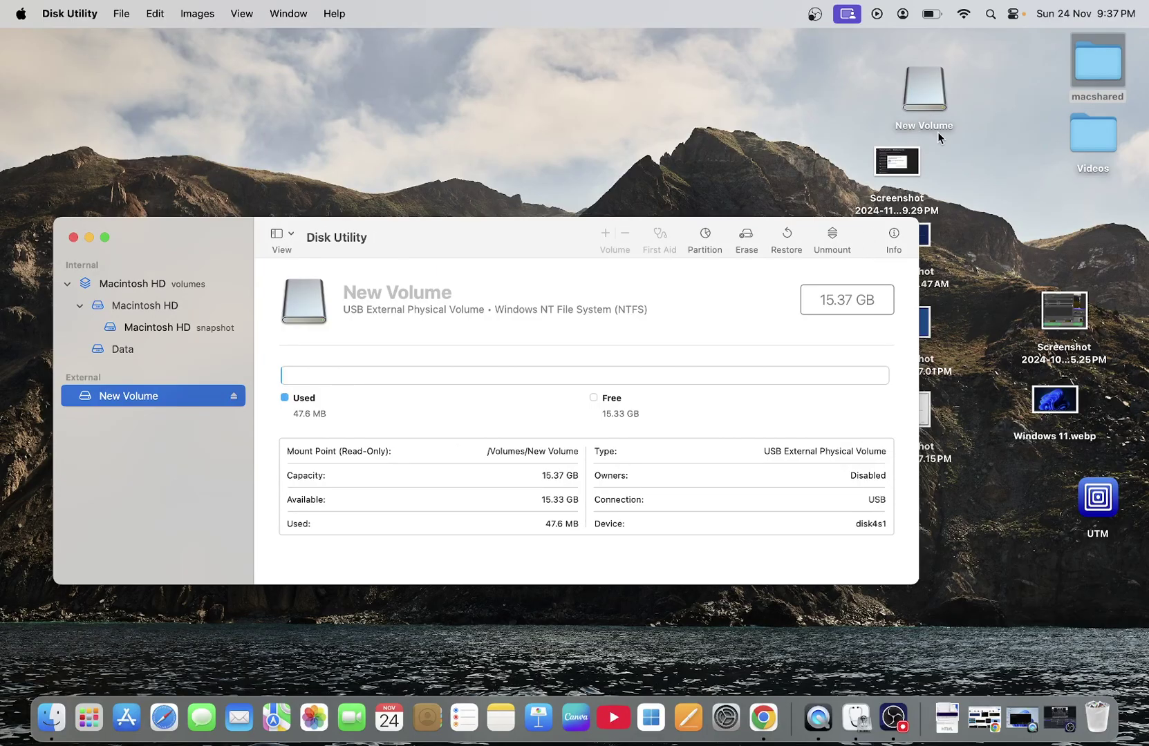
pyautogui.click(108, 238)
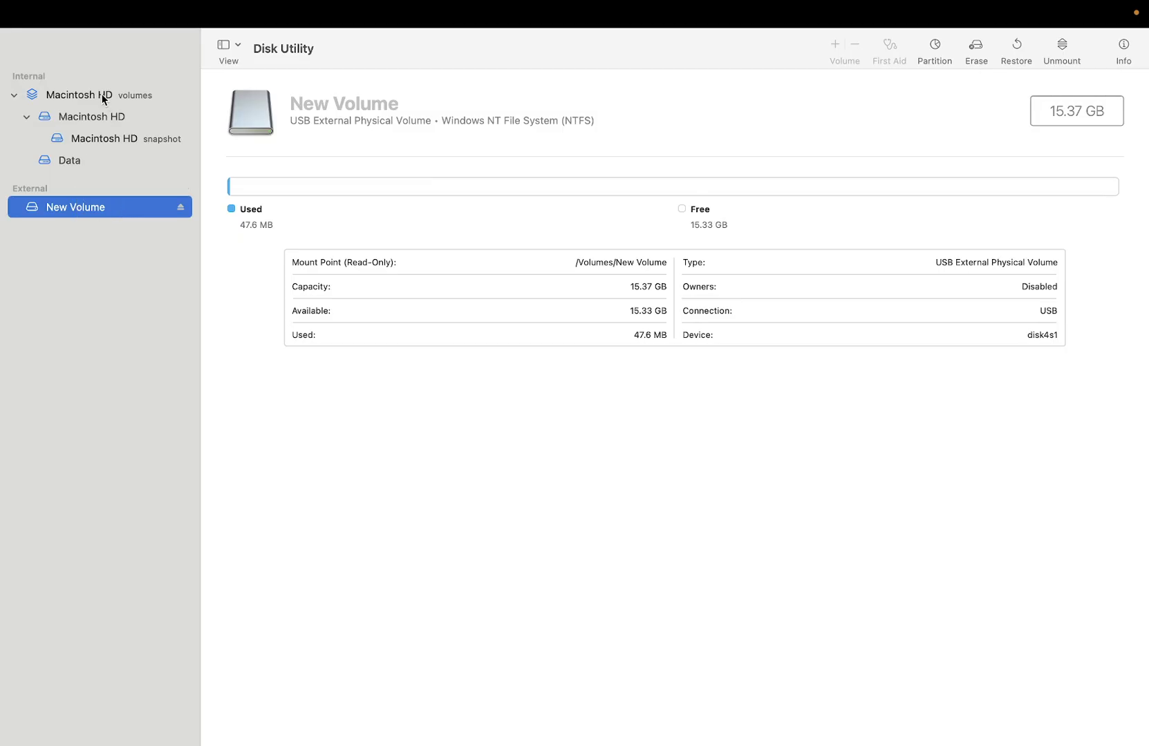
pyautogui.click(102, 95)
pyautogui.click(81, 207)
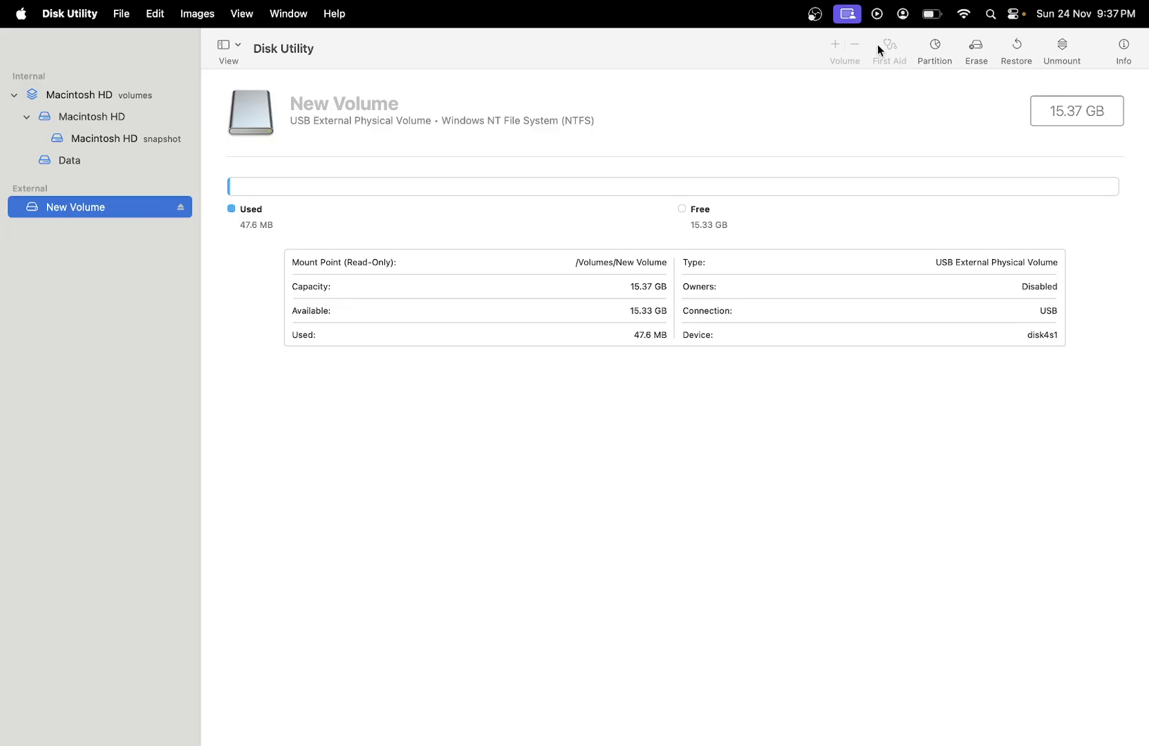
pyautogui.click(1123, 46)
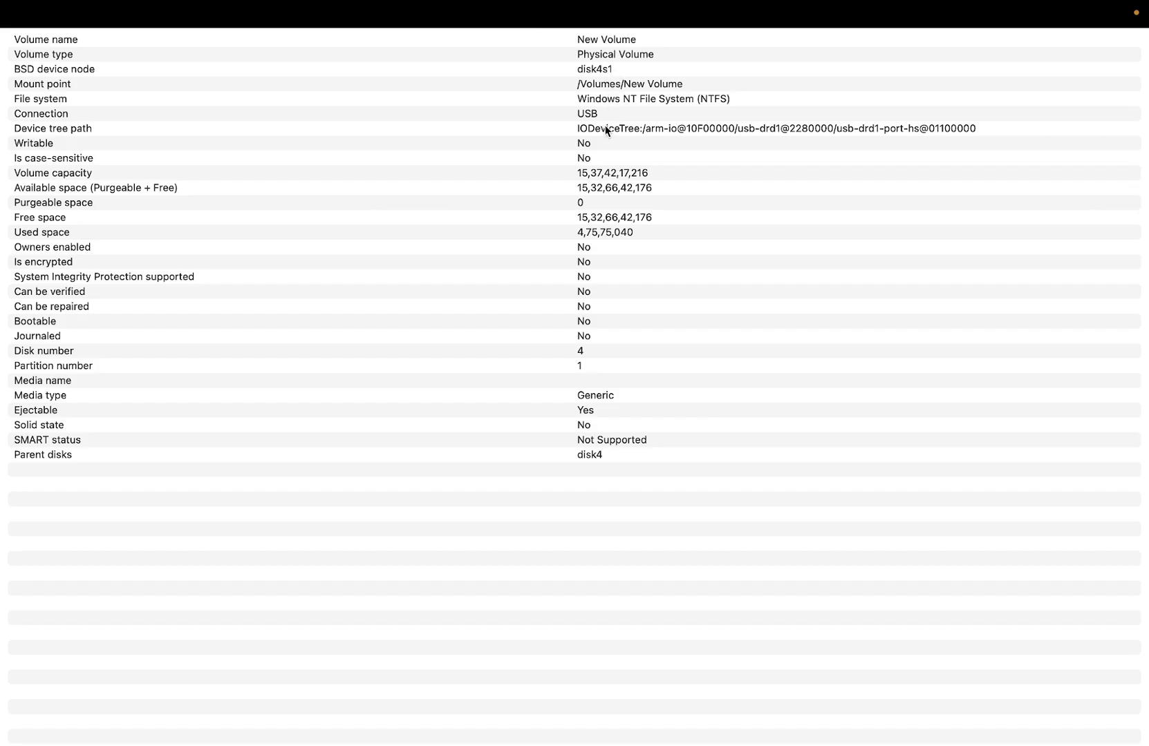
pyautogui.click(583, 158)
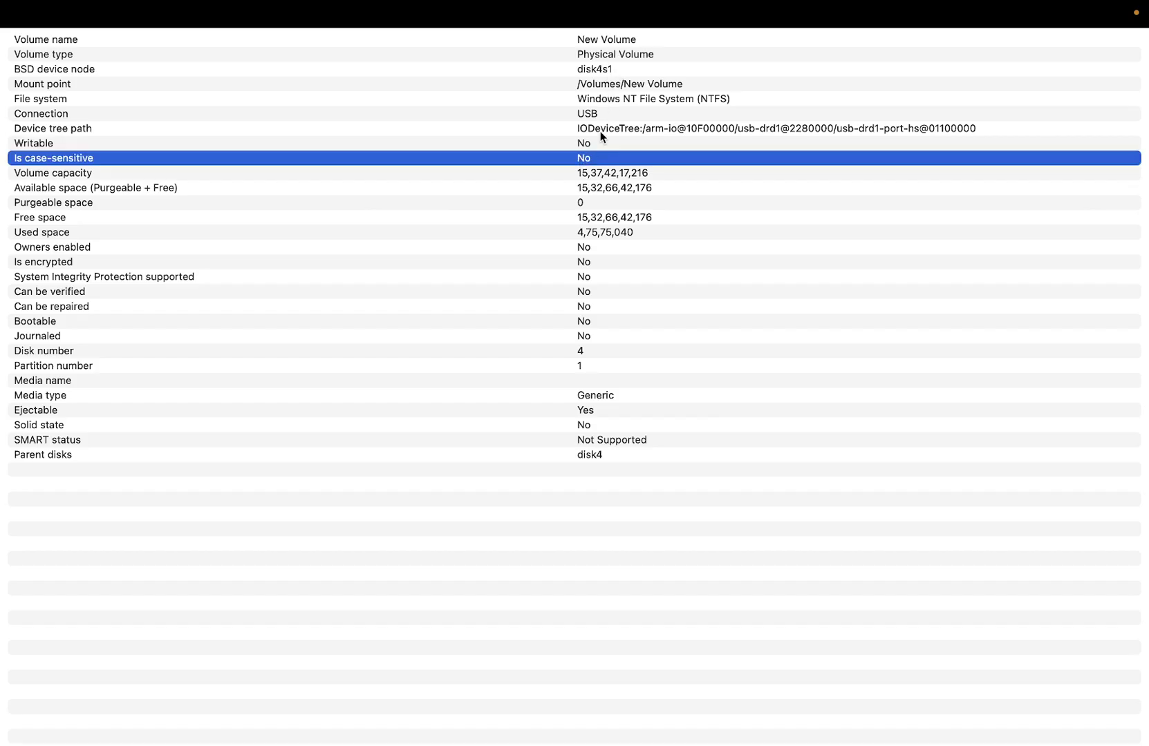
pyautogui.click(599, 130)
pyautogui.click(597, 114)
pyautogui.click(595, 100)
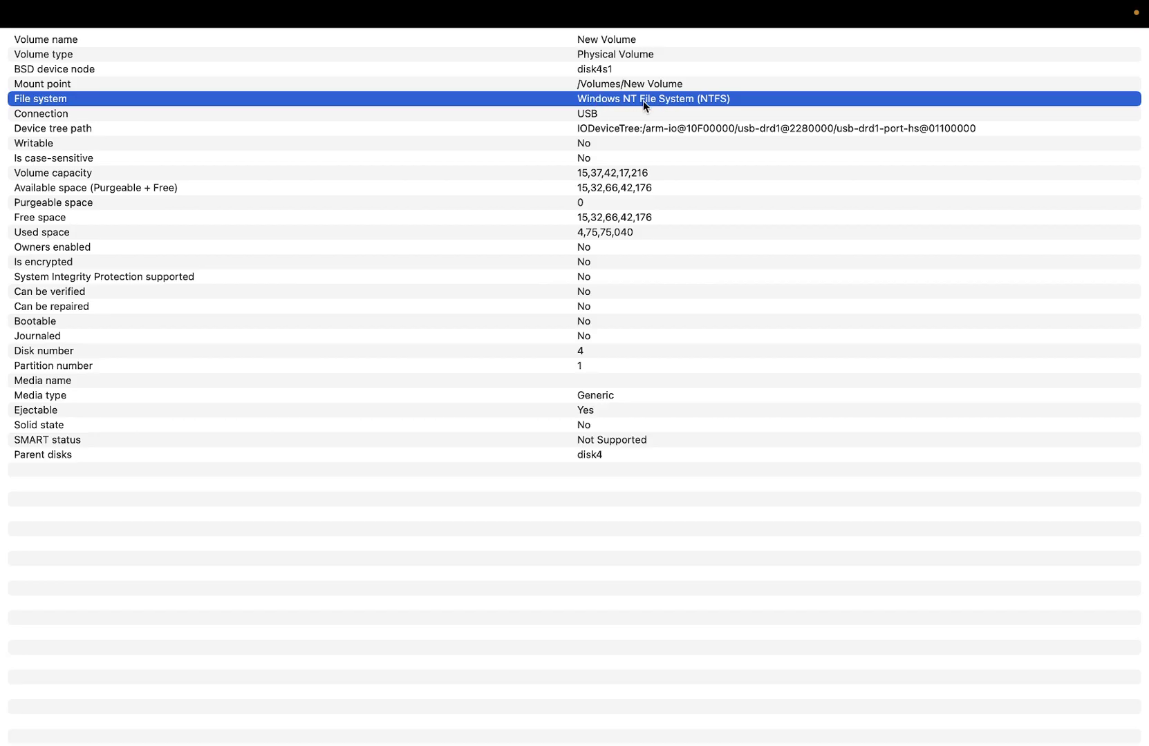
pyautogui.click(610, 85)
pyautogui.click(641, 102)
pyautogui.moveTo(7, 4)
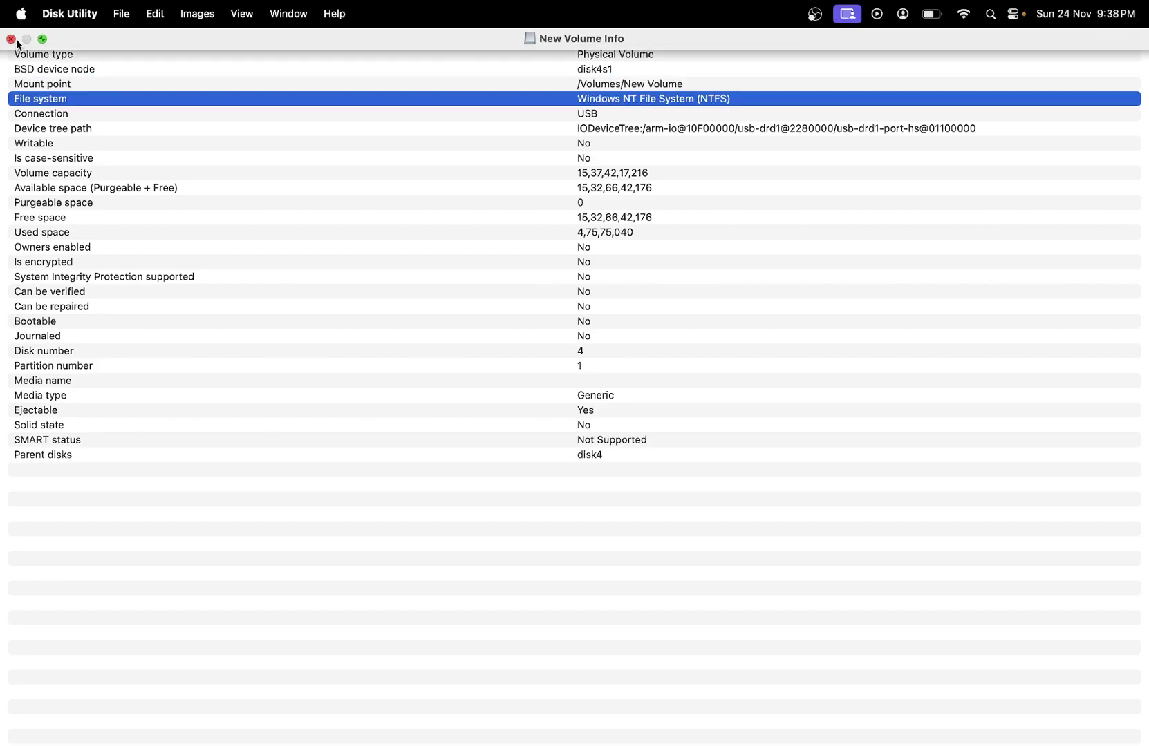
pyautogui.click(11, 39)
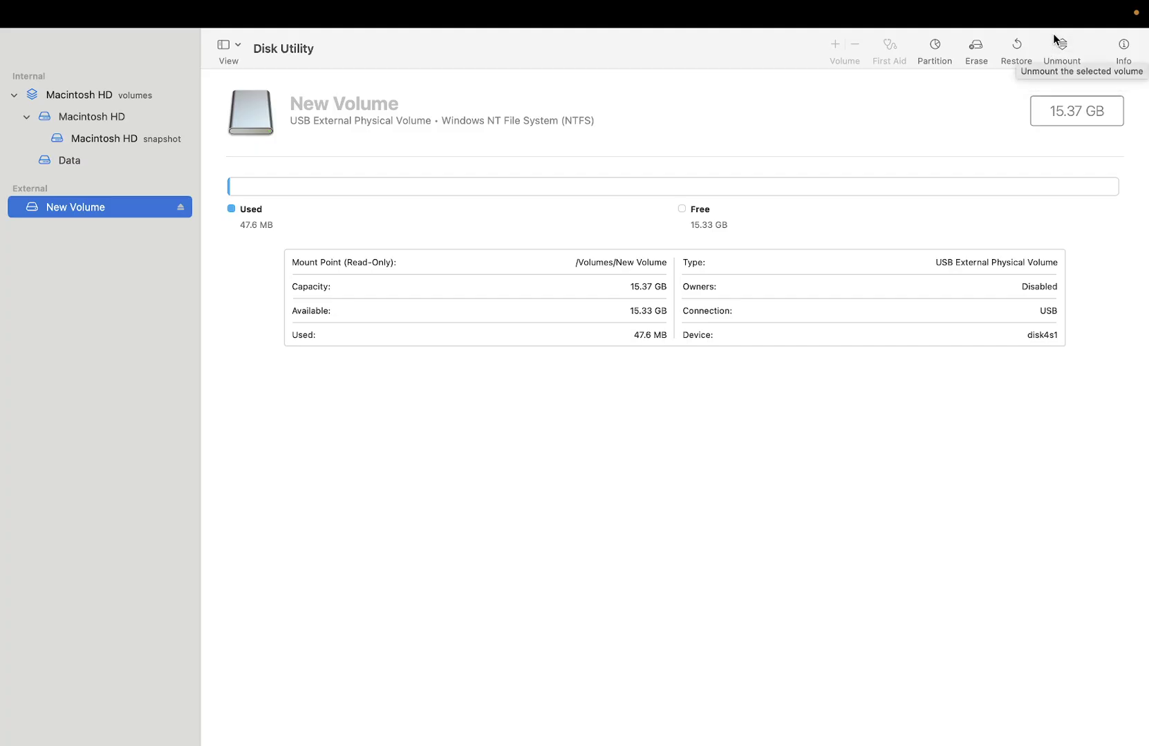
# - Take Disk Utility out of full screen and minimise its window
pyautogui.moveTo(90, 22)
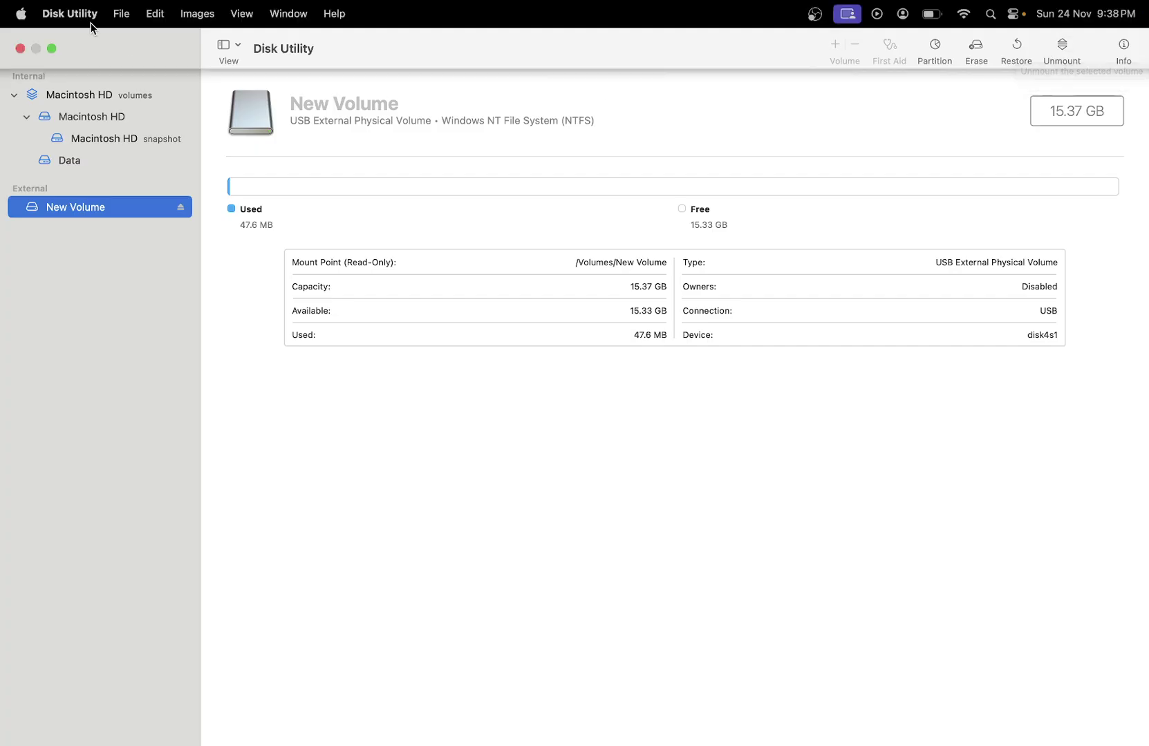
pyautogui.click(51, 47)
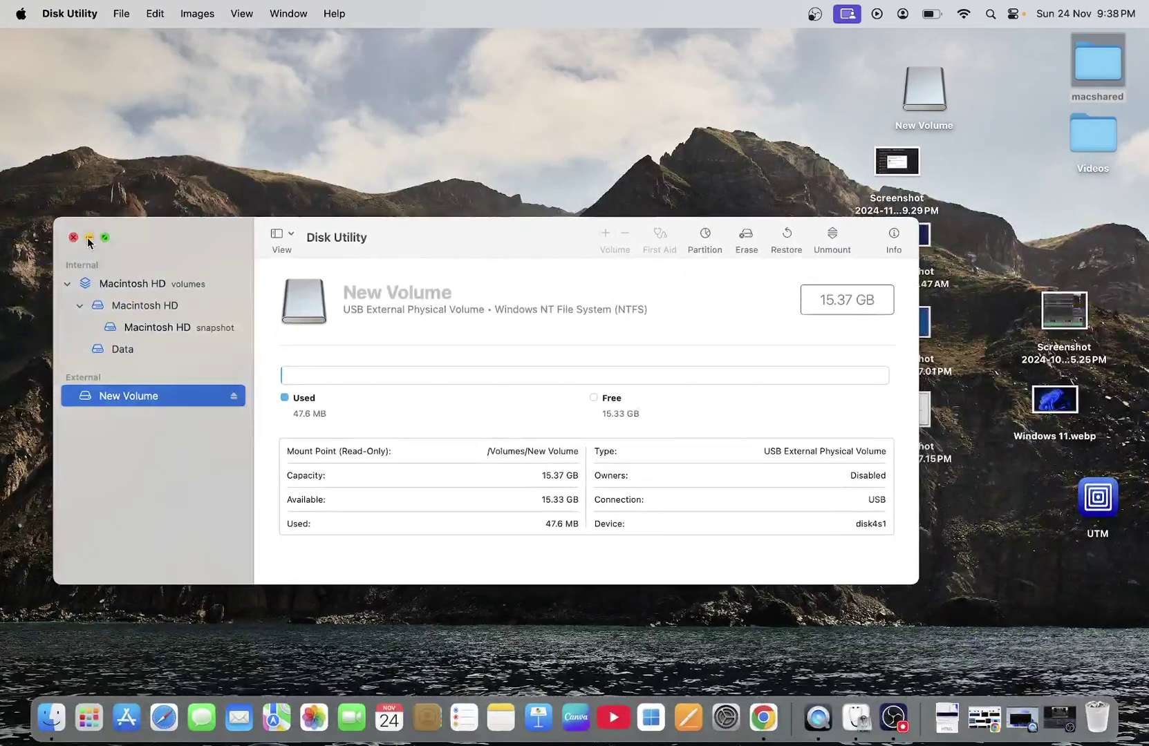
pyautogui.click(90, 238)
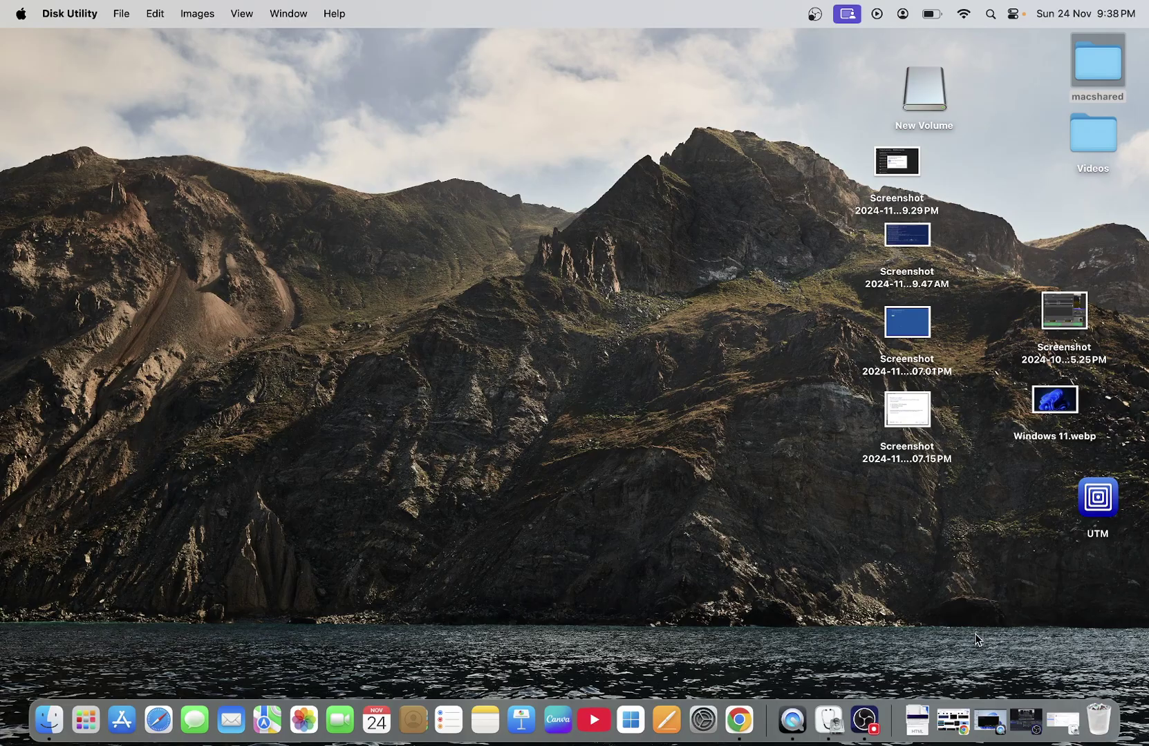
# - Restore the paused chkdsk video in QuickTime, toggle full screen, and close it
pyautogui.click(991, 720)
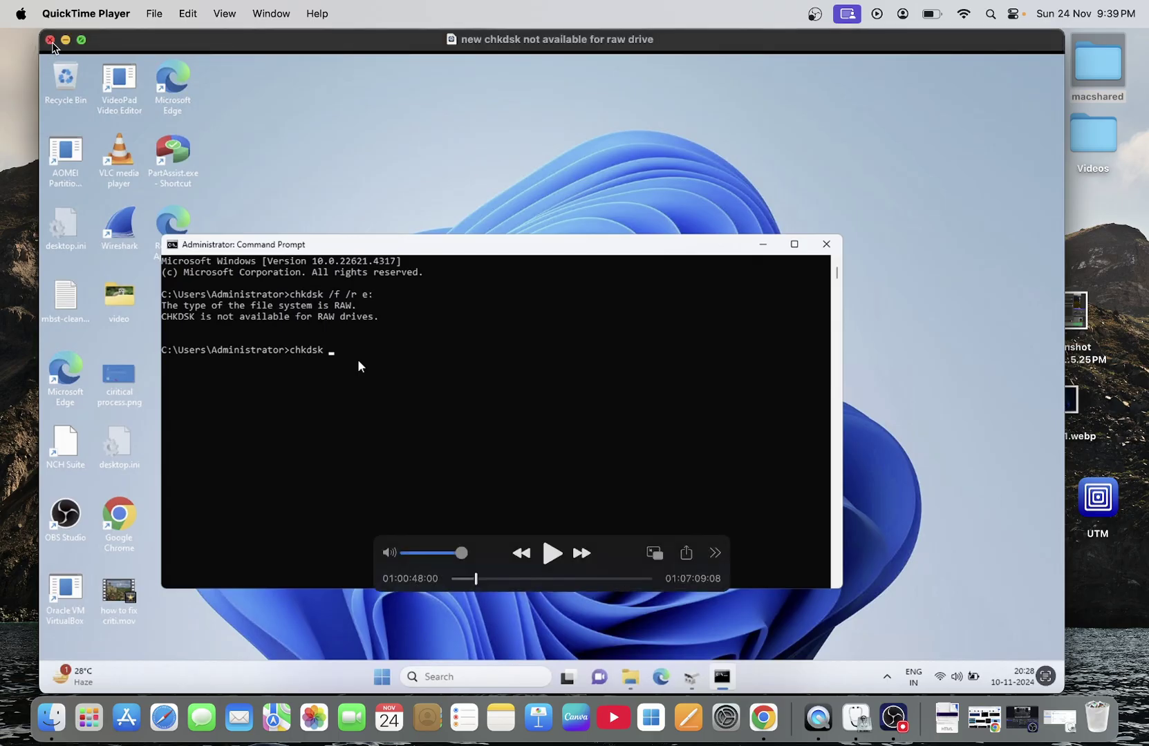
pyautogui.click(80, 41)
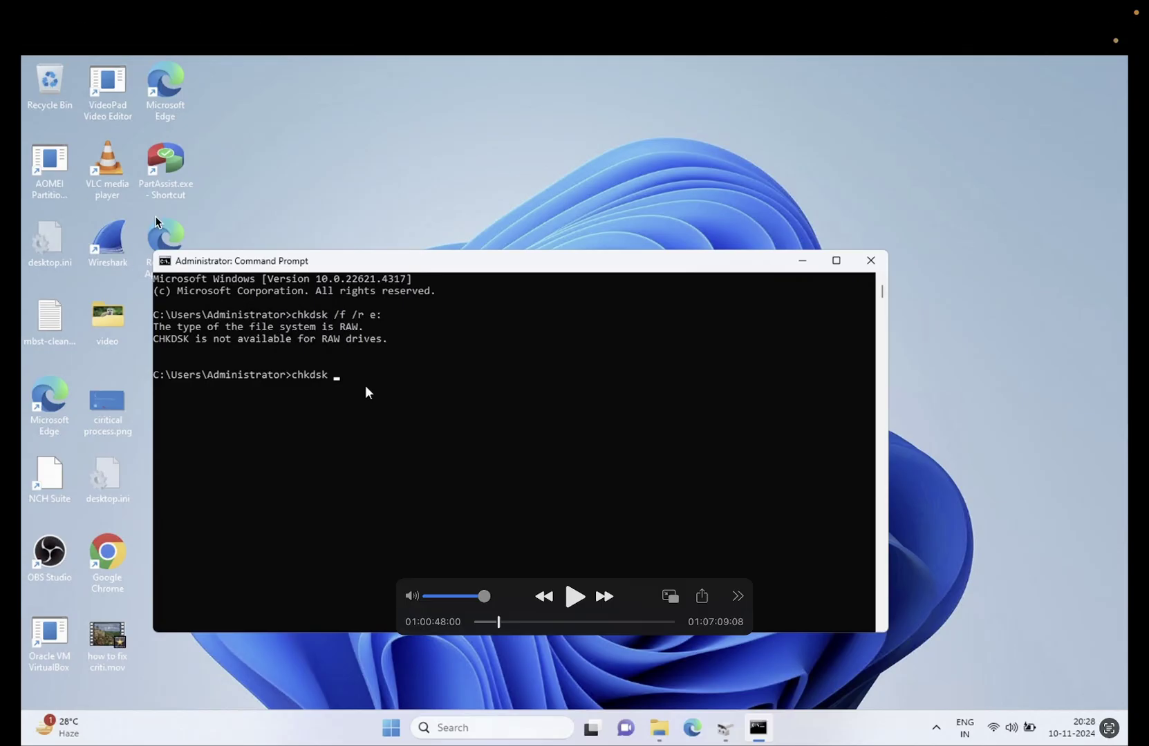
pyautogui.click(44, 41)
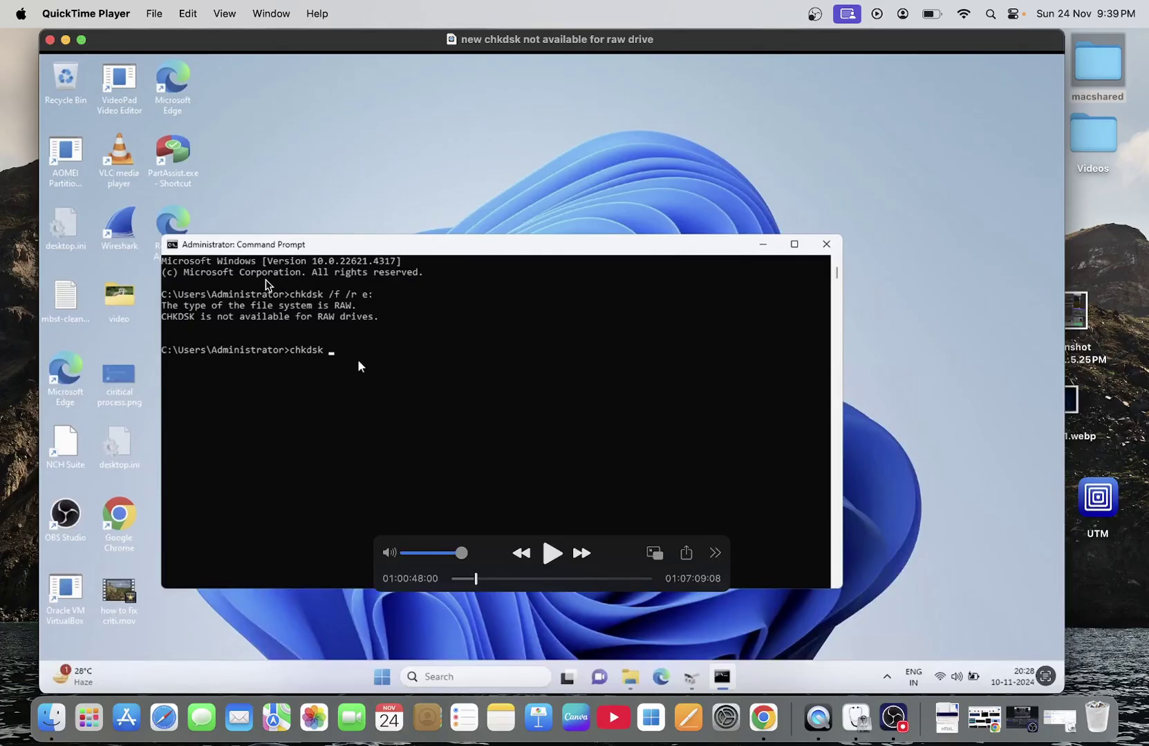
pyautogui.click(50, 39)
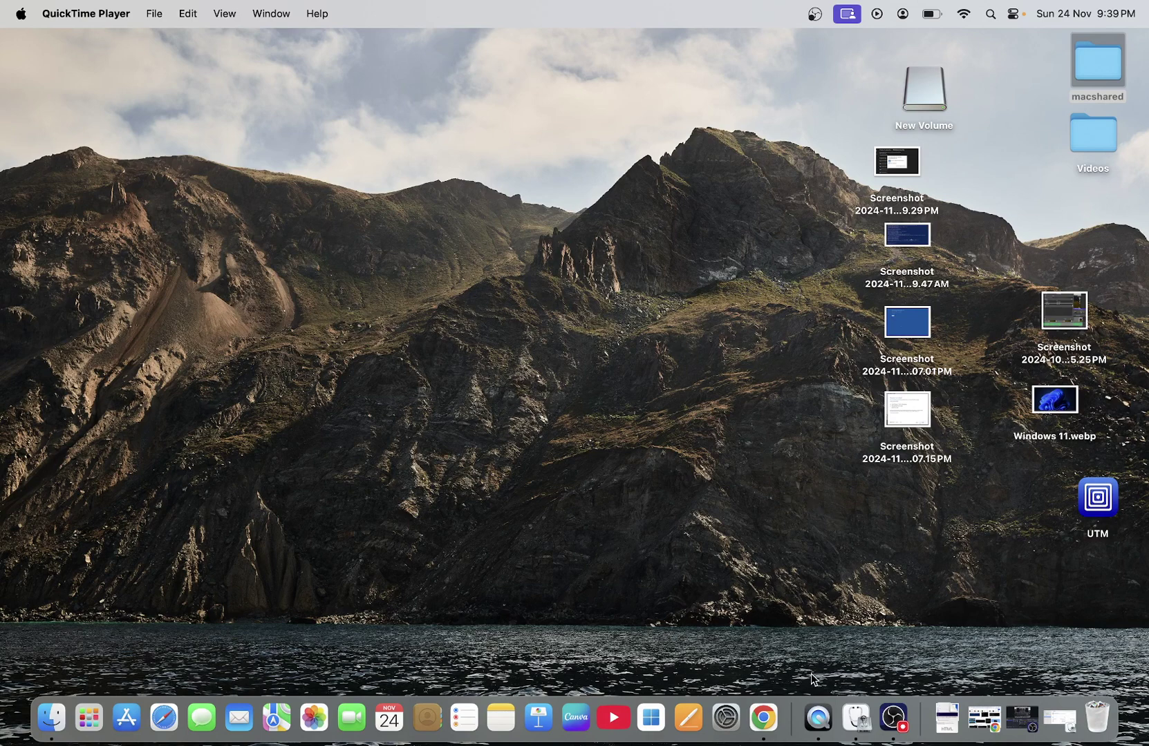
# - Reopen Disk Utility from the Dock and expand it to full screen
pyautogui.click(857, 726)
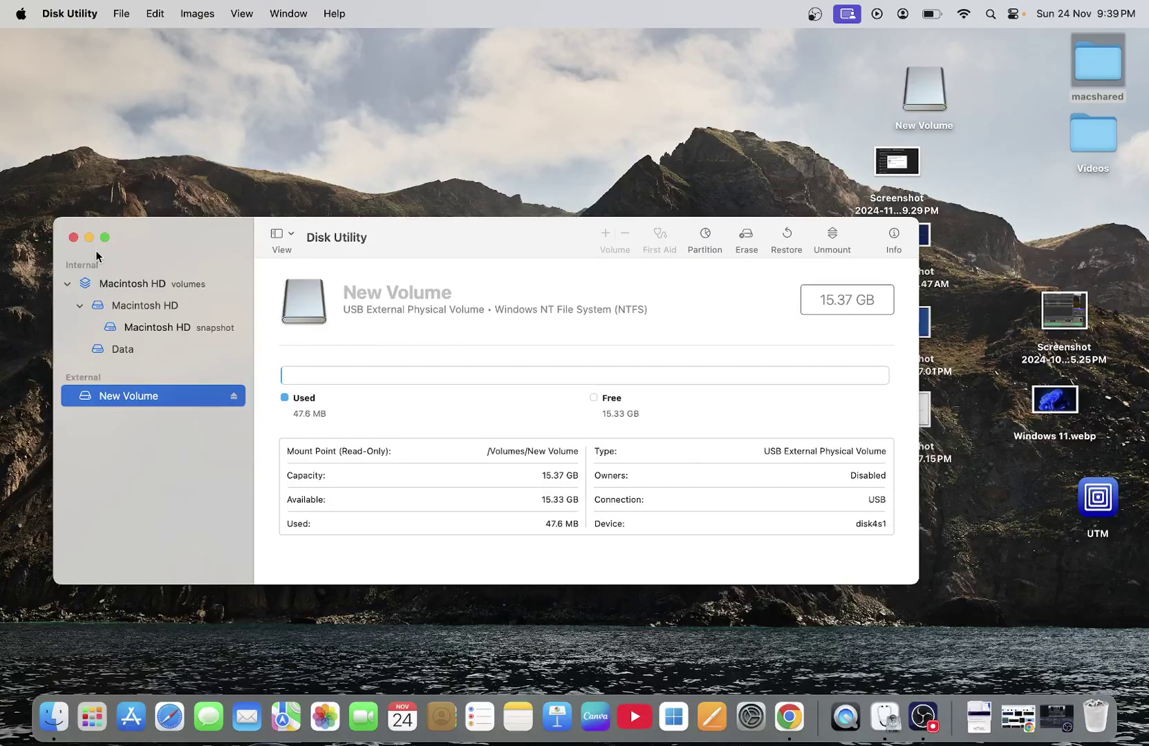
pyautogui.click(105, 238)
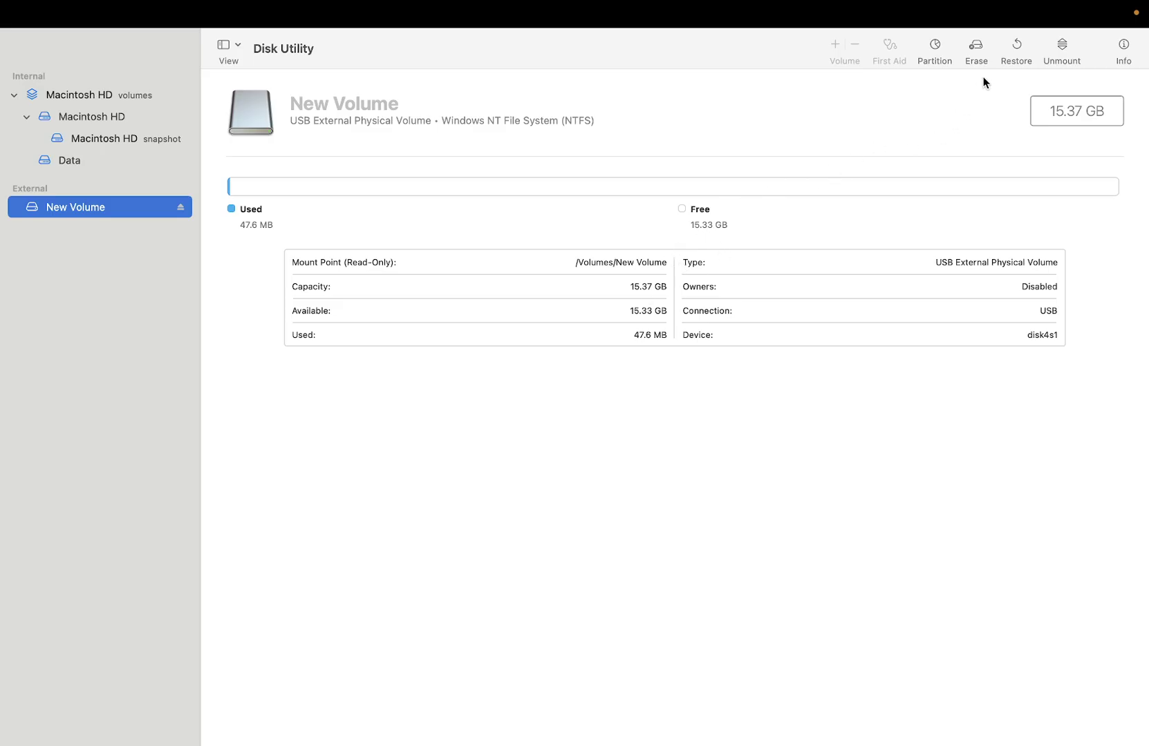
# - Erase New Volume, naming it 'usb' with the ExFAT format
pyautogui.click(975, 56)
pyautogui.click(975, 55)
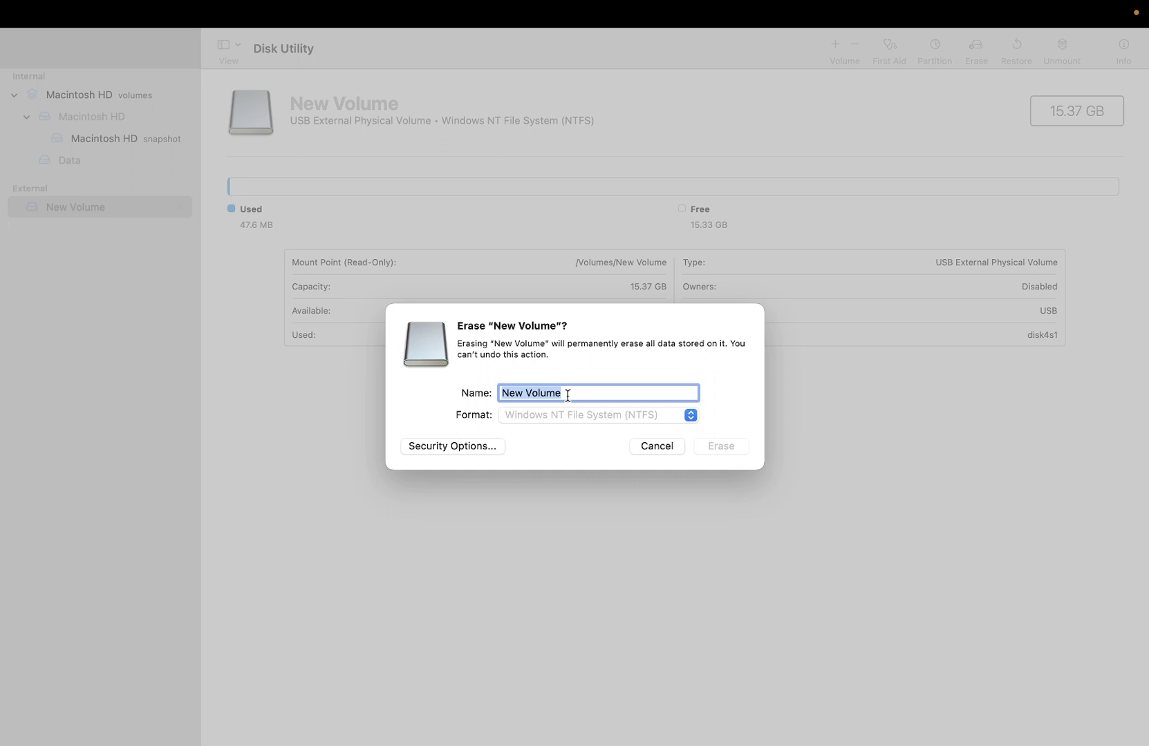
pyautogui.write('u')
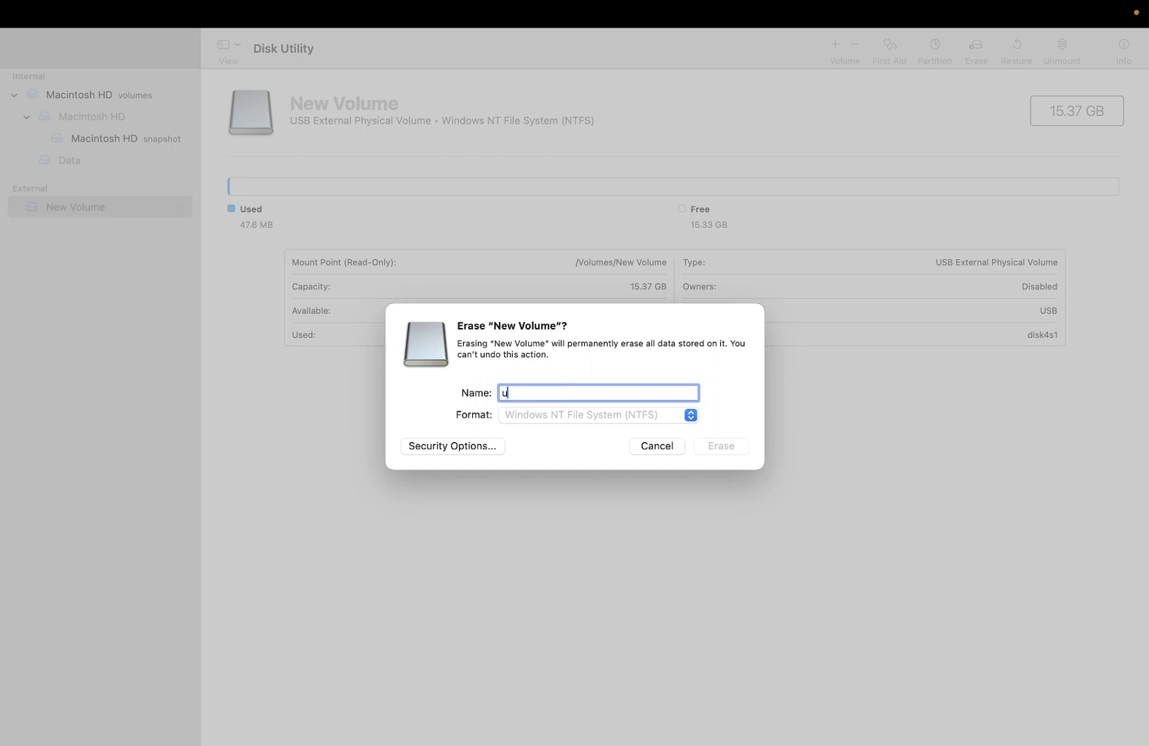
pyautogui.write('sb')
pyautogui.click(654, 418)
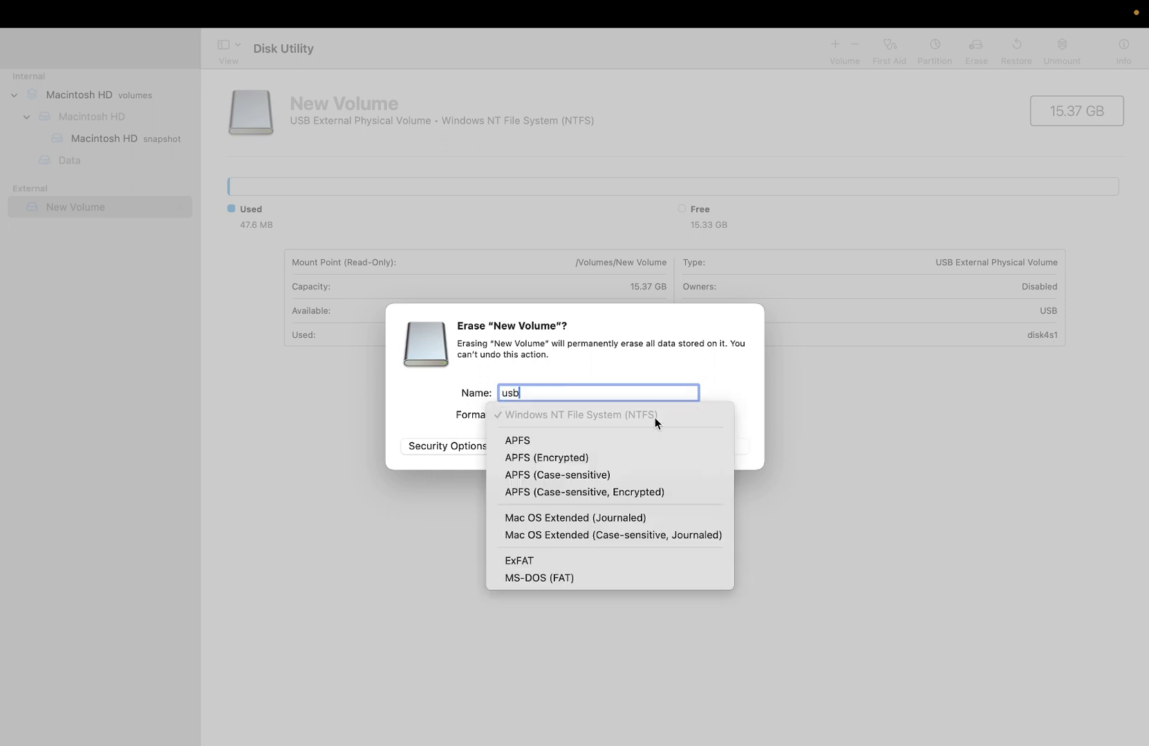
pyautogui.click(537, 561)
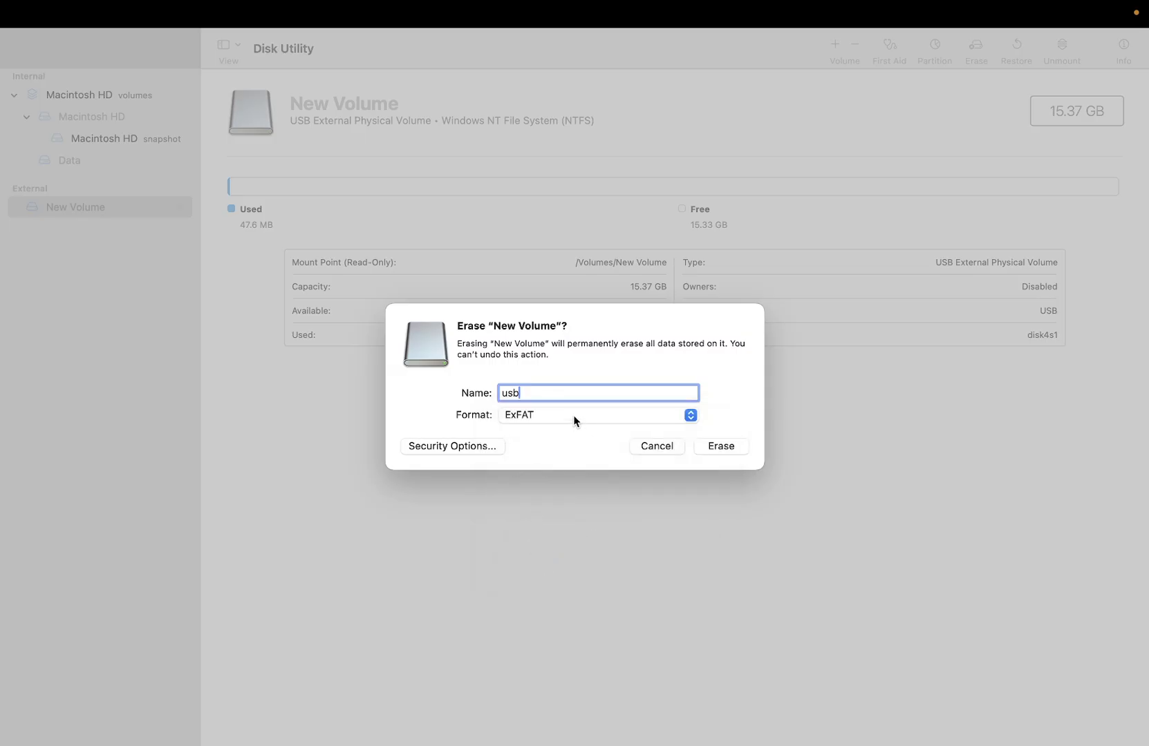
pyautogui.click(721, 447)
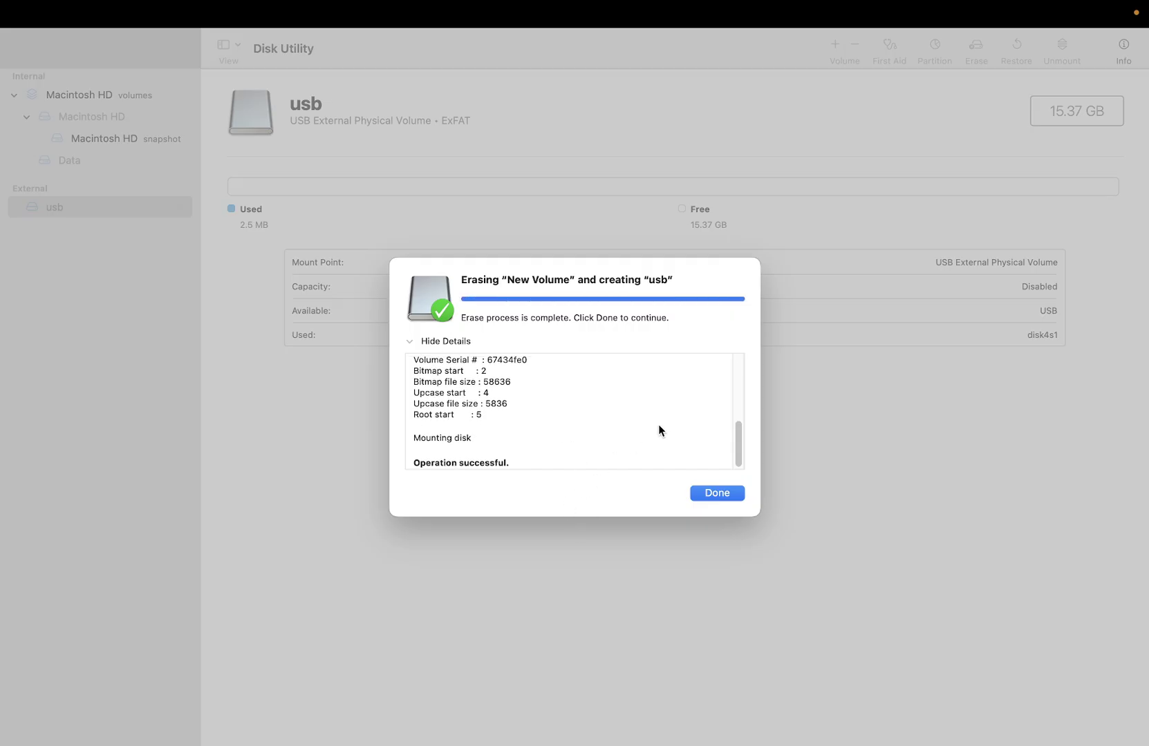
# - Dismiss the erase summary and check in Info that usb's file system is ExFAT
pyautogui.click(712, 493)
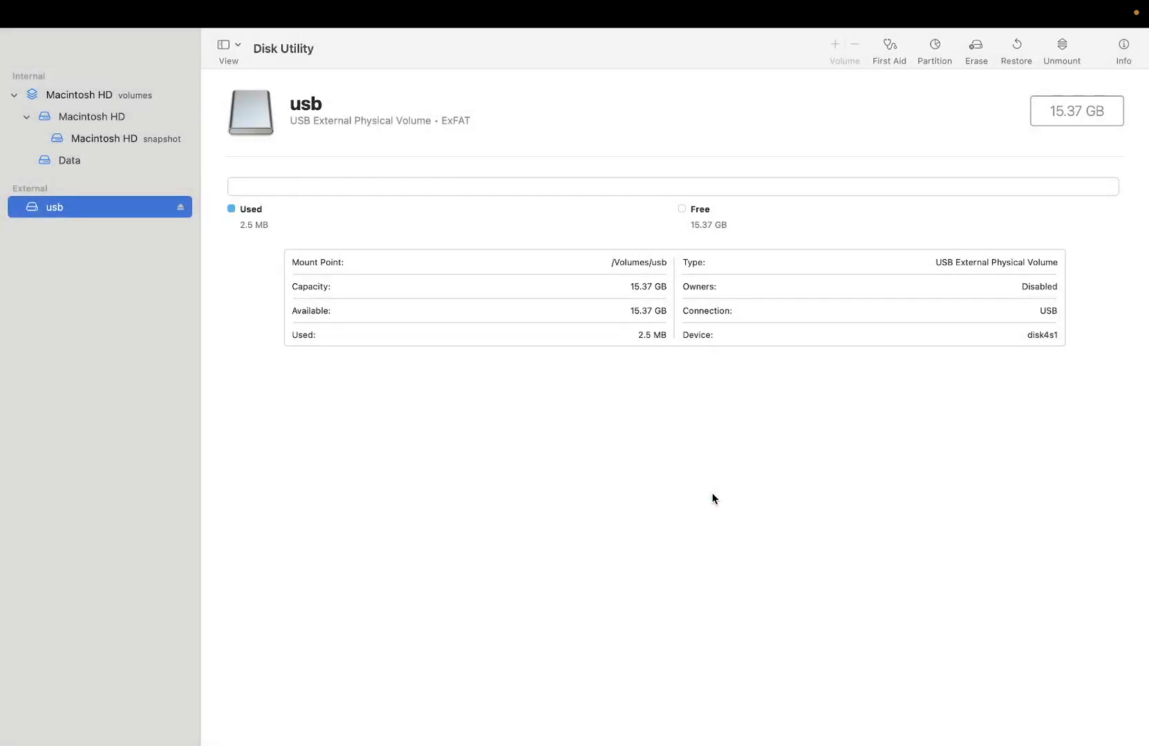
pyautogui.click(1124, 47)
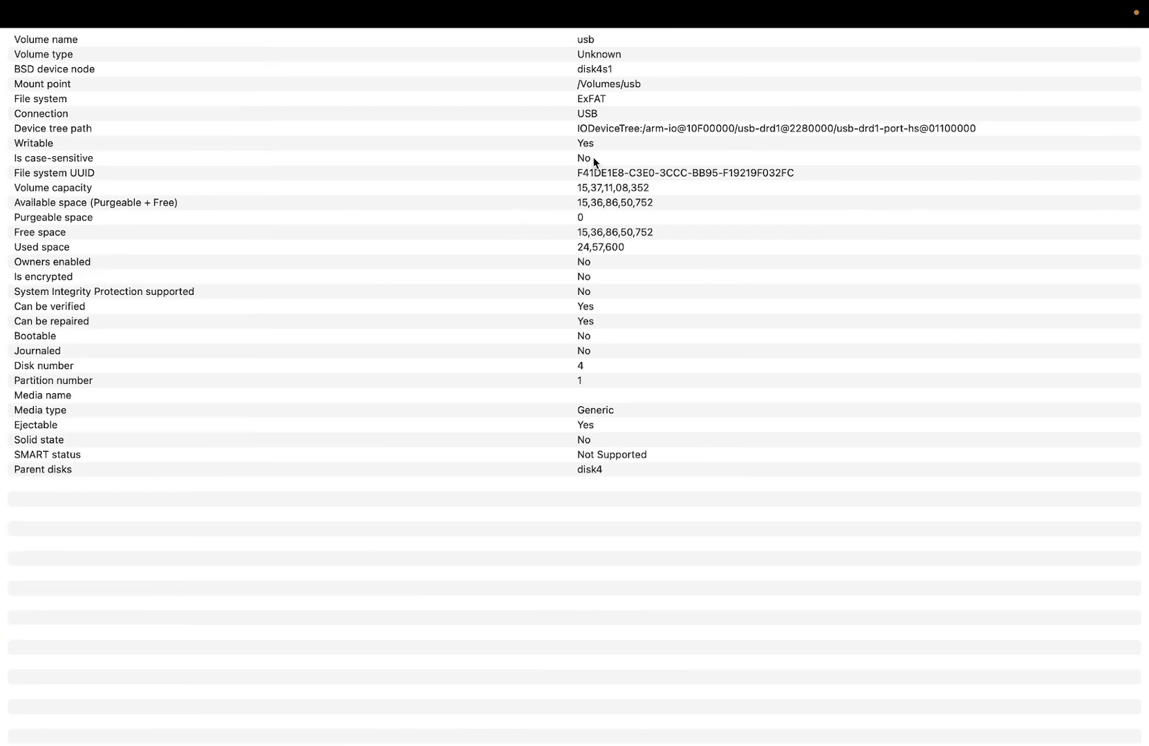
pyautogui.click(597, 102)
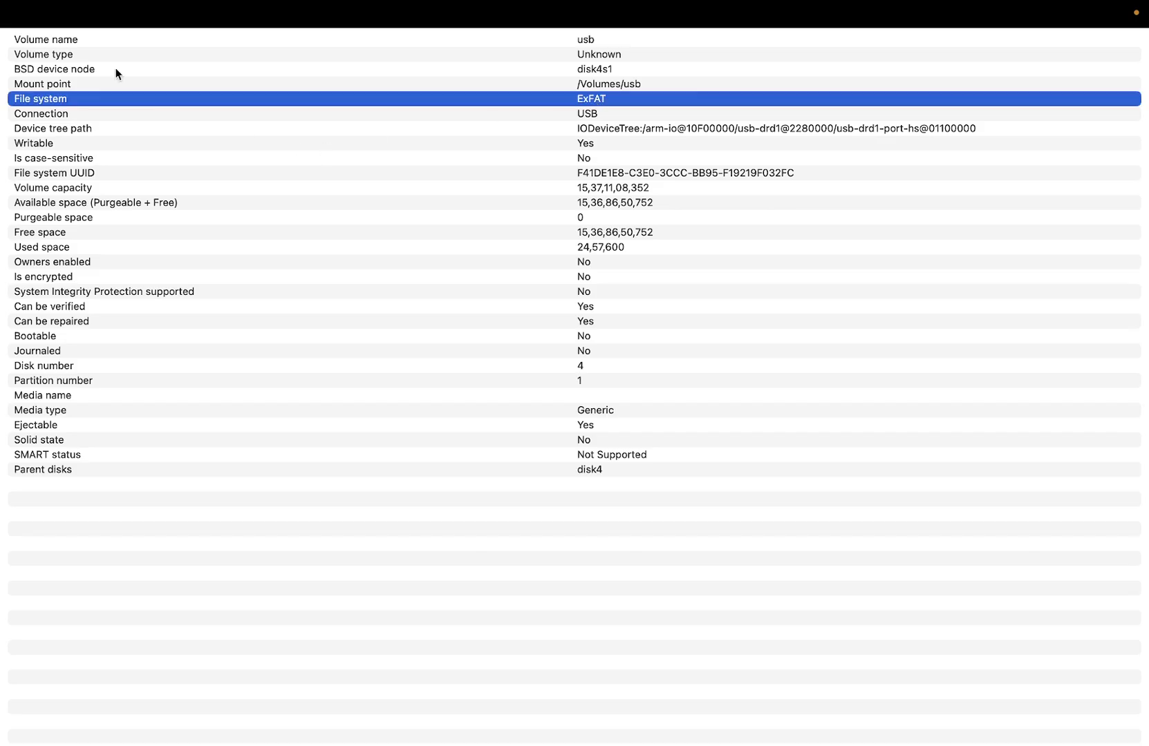
pyautogui.click(10, 38)
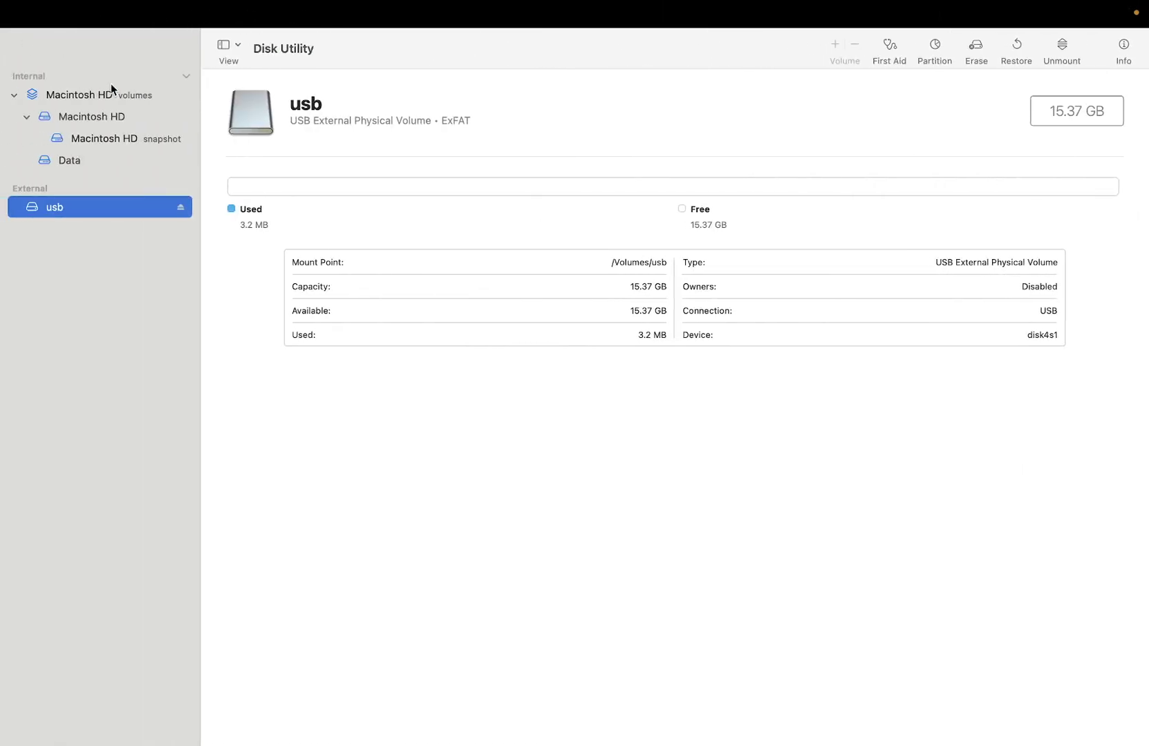
# - Quit the full-screen Disk Utility to return to the Finder desktop
pyautogui.click(16, 46)
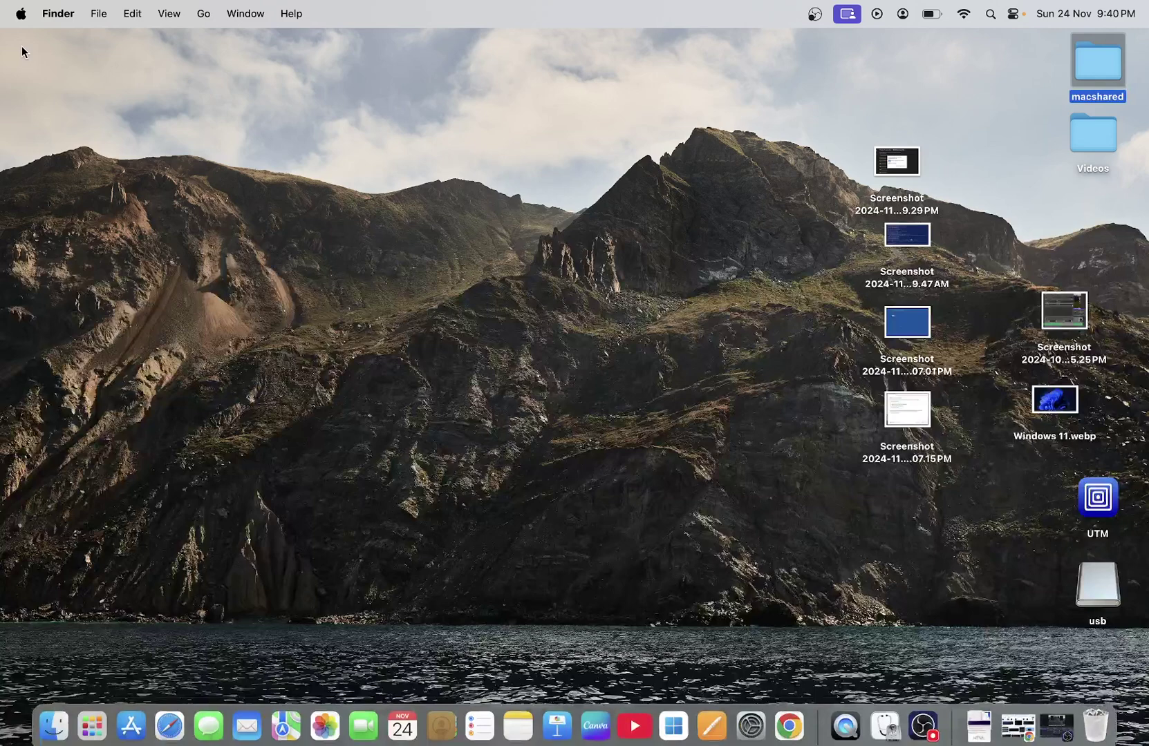